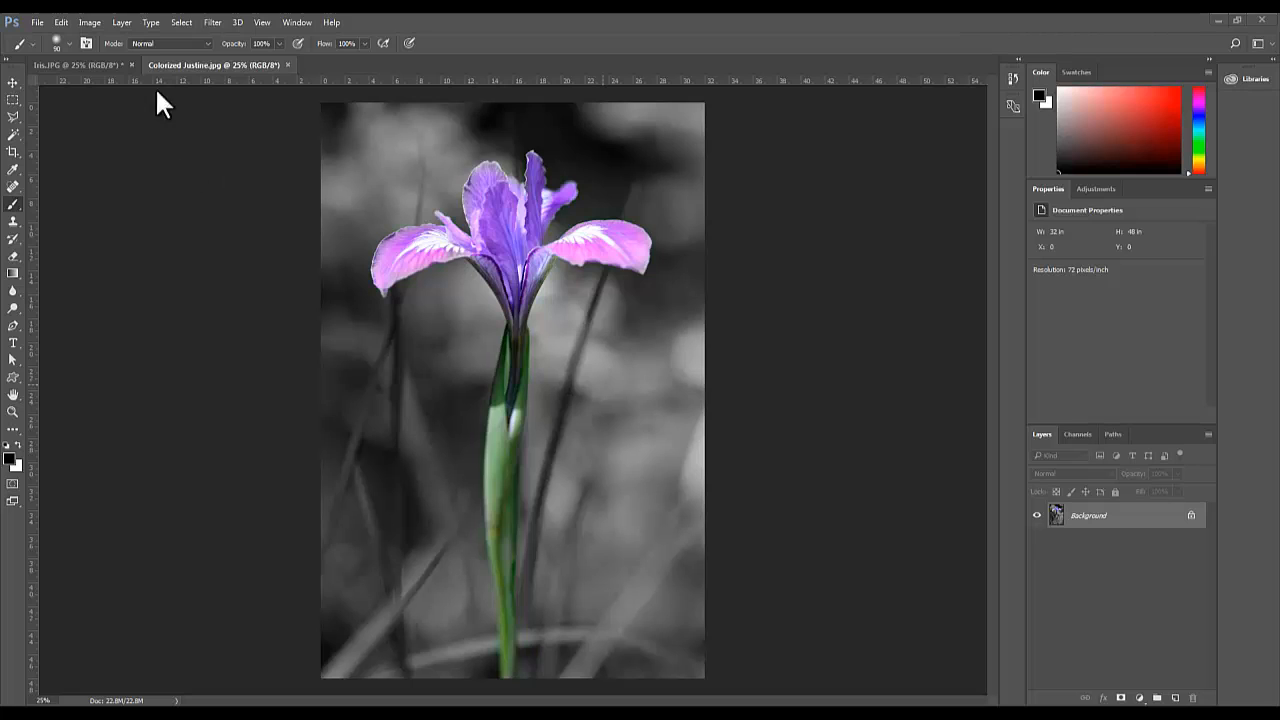
Switch to the Iris.JPG document and add a Levels adjustment layer above the Background
{"action": "left_click", "coordinate": [89, 63]}
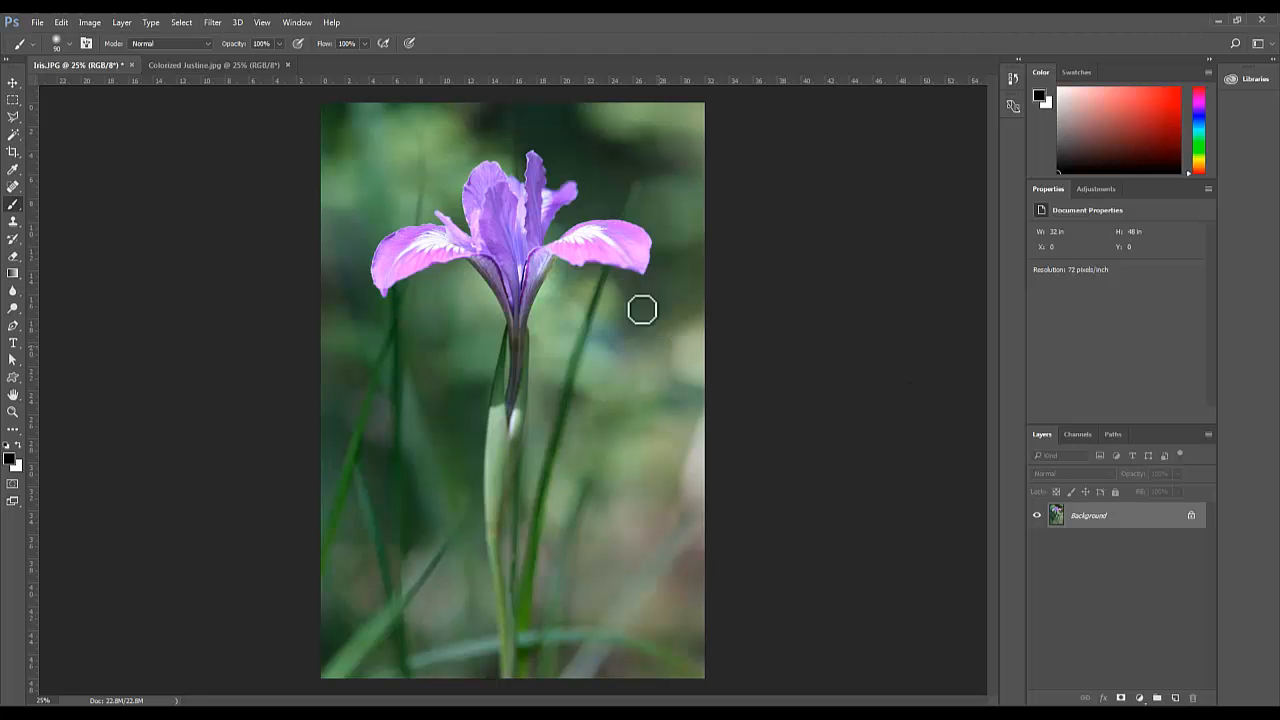
{"action": "left_click", "coordinate": [296, 22]}
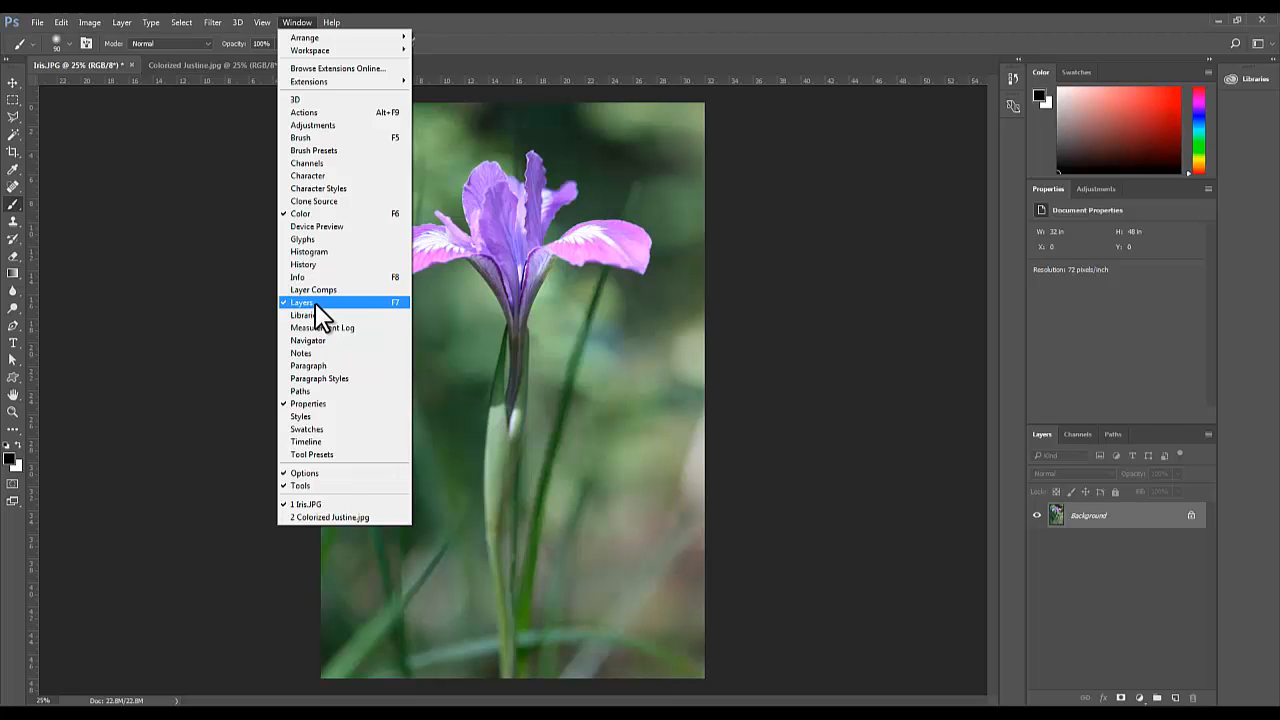
{"action": "left_click", "coordinate": [1131, 602]}
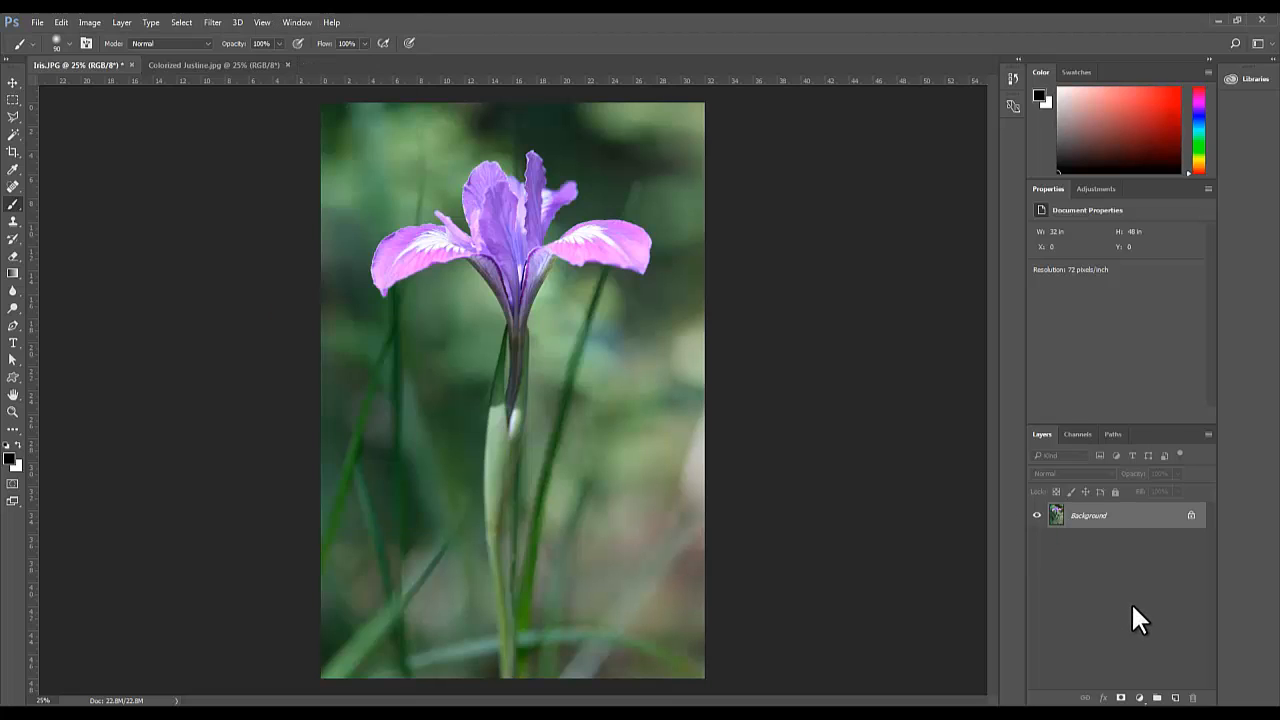
{"action": "left_click", "coordinate": [1141, 698]}
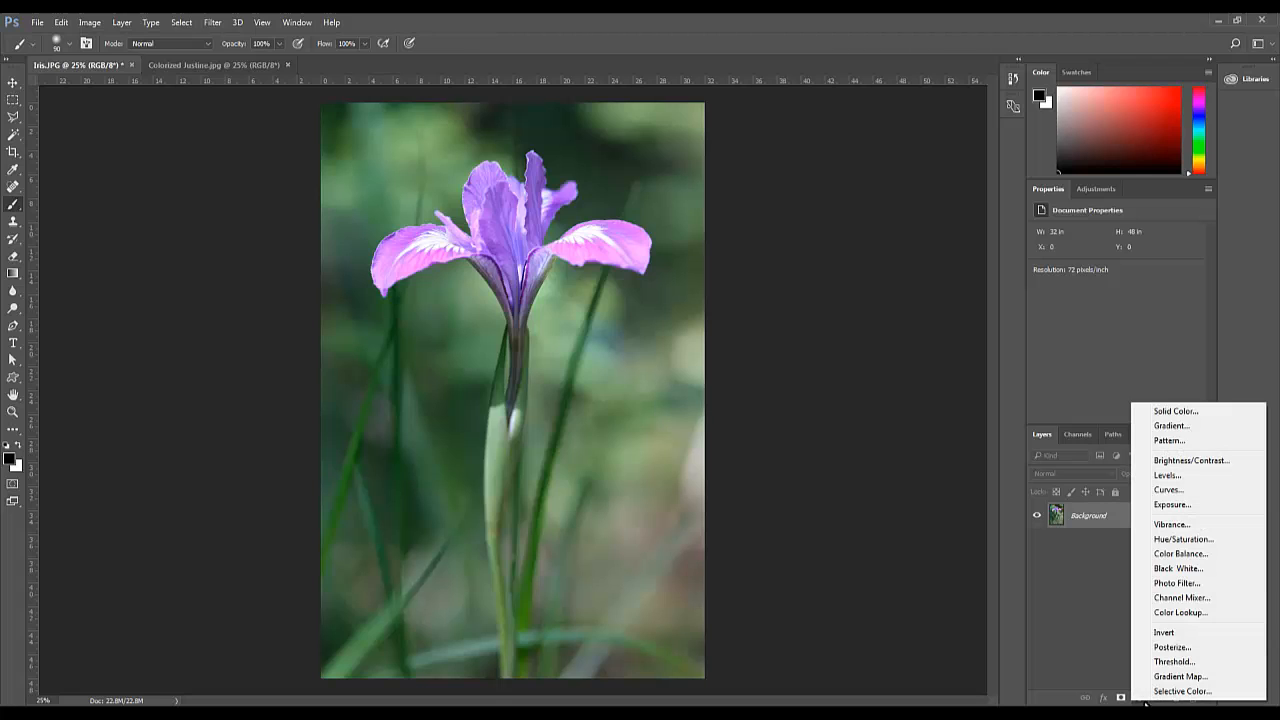
{"action": "left_click", "coordinate": [1182, 477]}
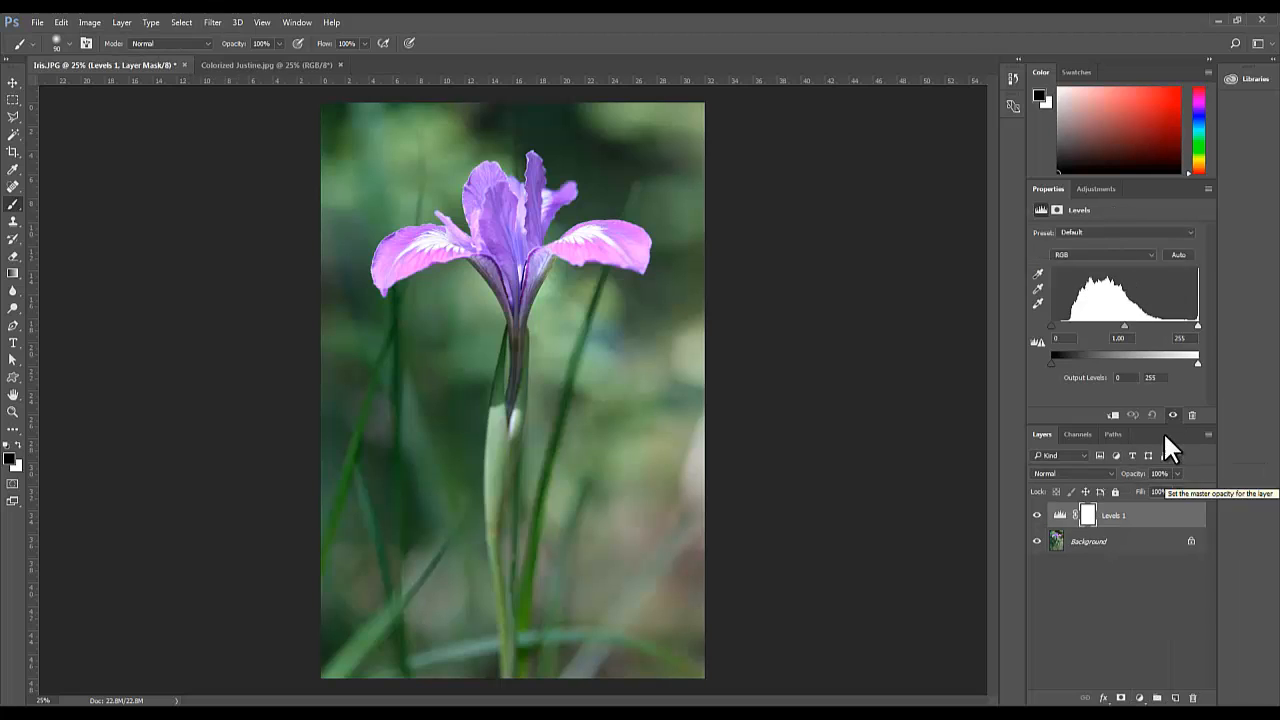
Set the Levels layer's shadow input to 24 and its midtone input to 1.28, keeping the highlight input at 255
{"action": "left_click", "coordinate": [1100, 189]}
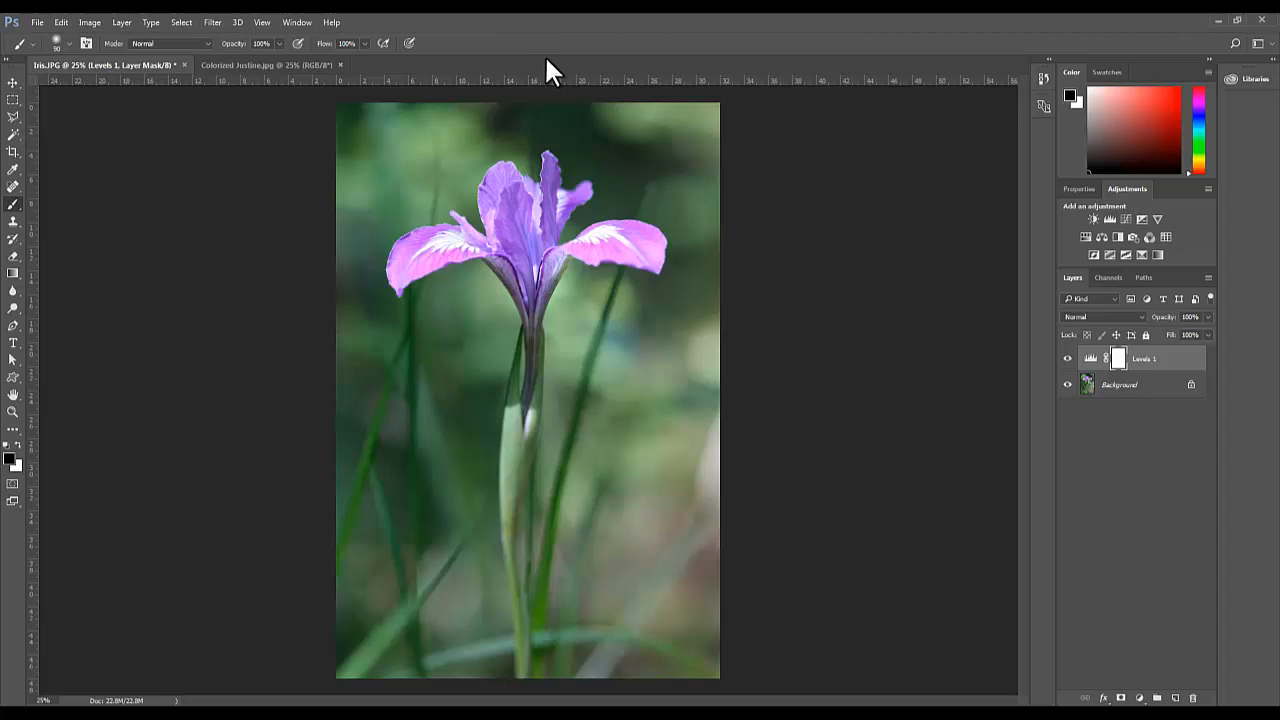
{"action": "left_click", "coordinate": [295, 23]}
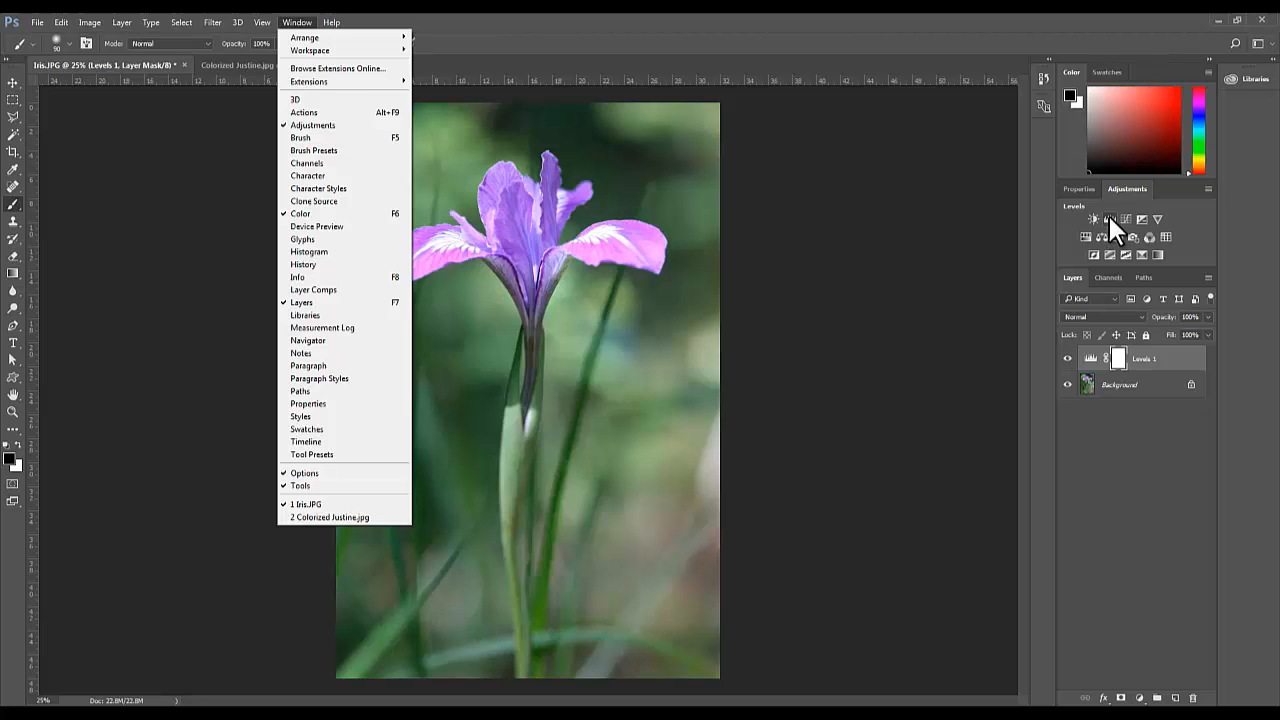
{"action": "left_click", "coordinate": [1165, 370]}
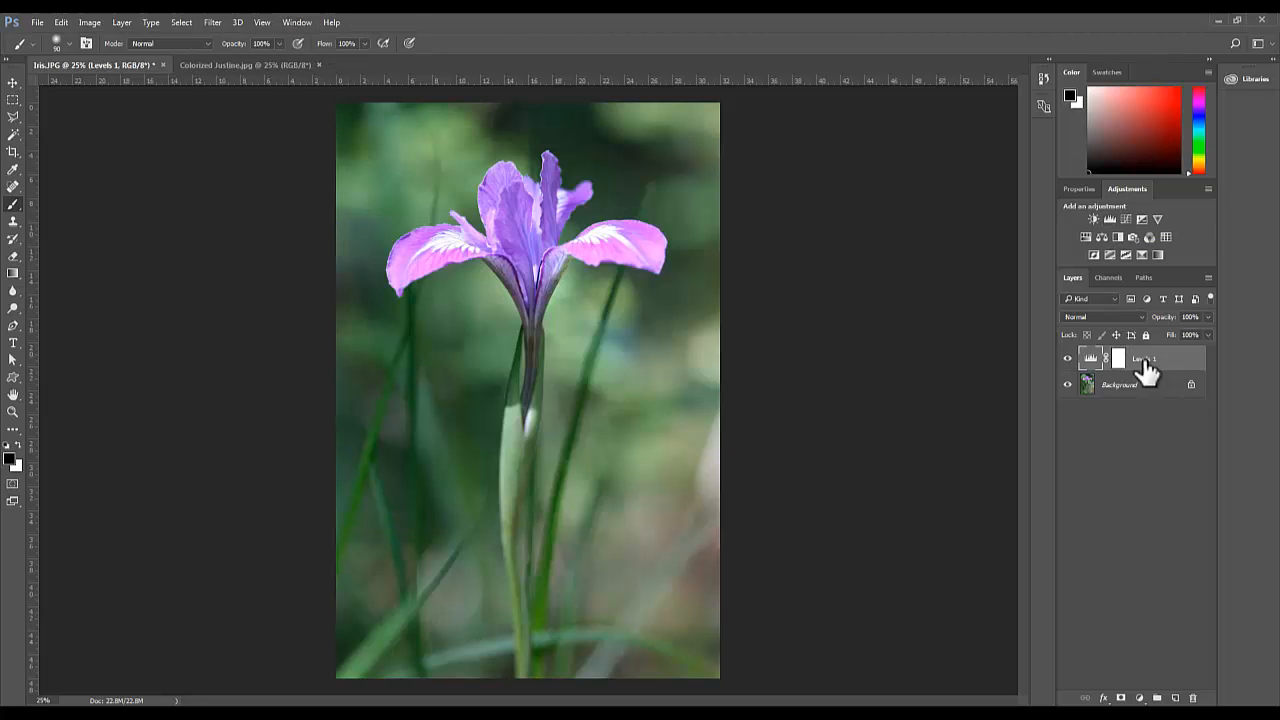
{"action": "left_click", "coordinate": [1090, 362]}
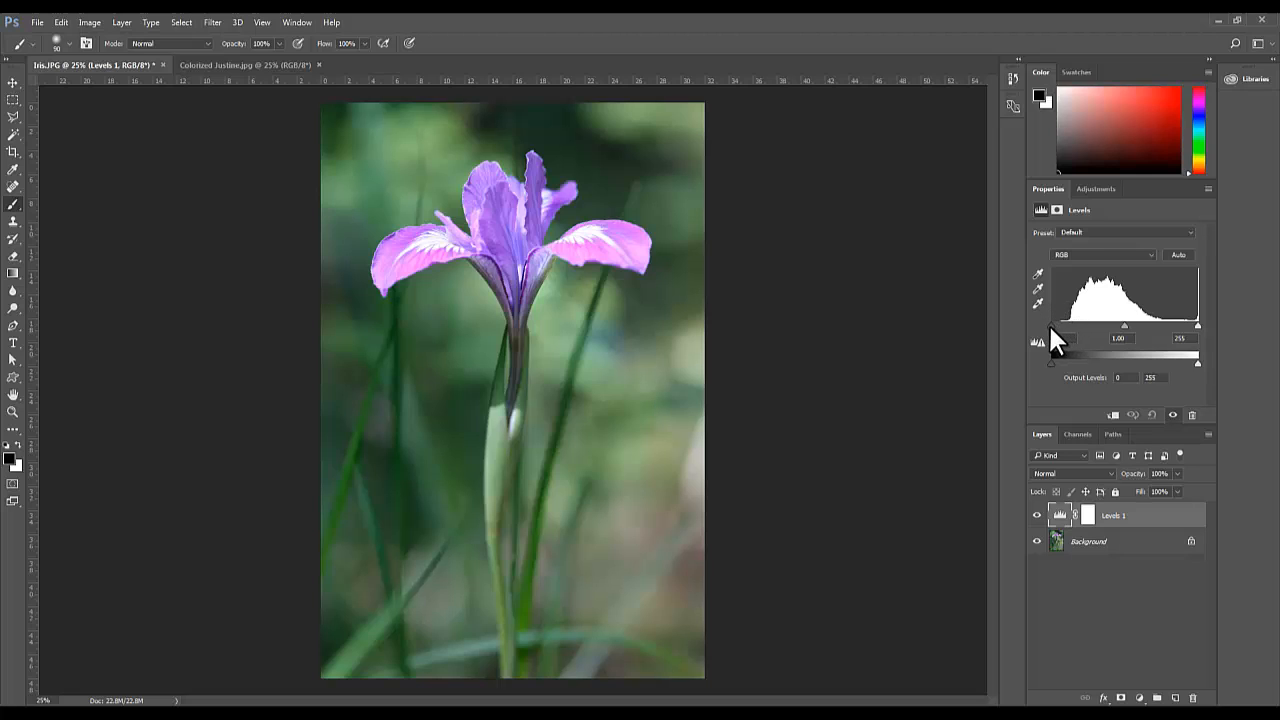
{"action": "left_click_drag", "start_coordinate": [1050, 324], "coordinate": [1064, 322]}
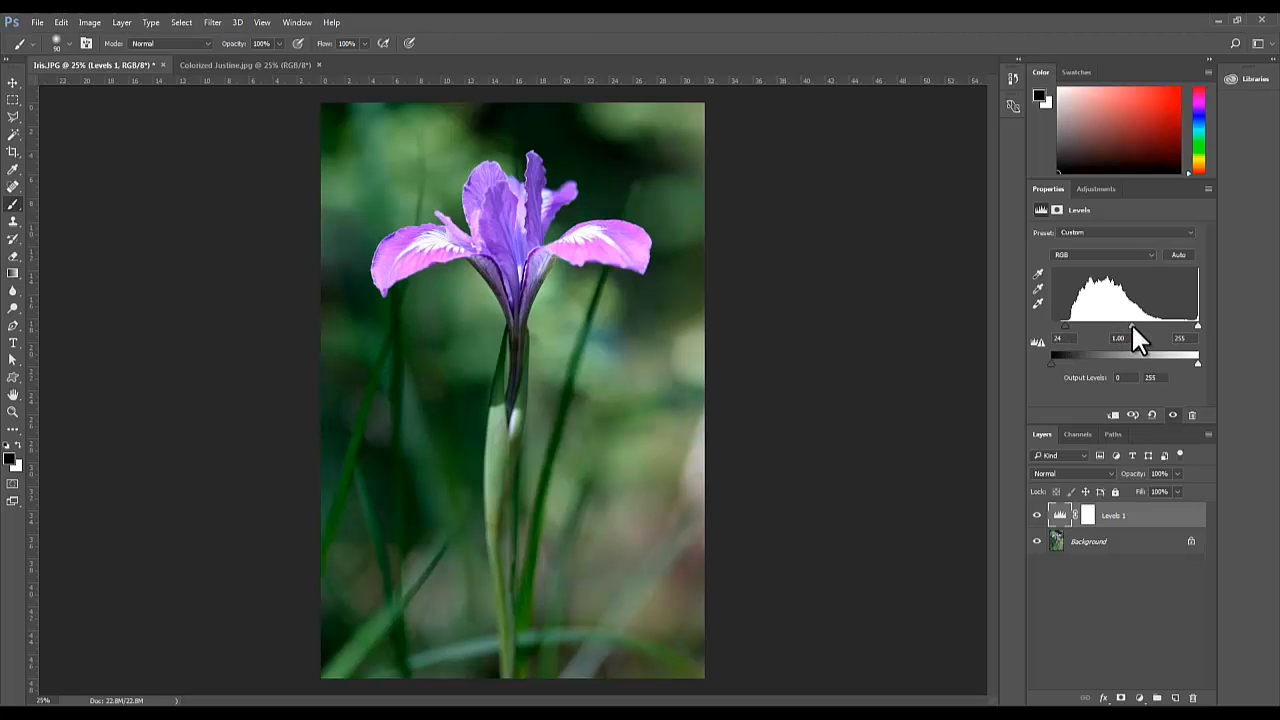
{"action": "left_click_drag", "start_coordinate": [1131, 322], "coordinate": [1117, 323]}
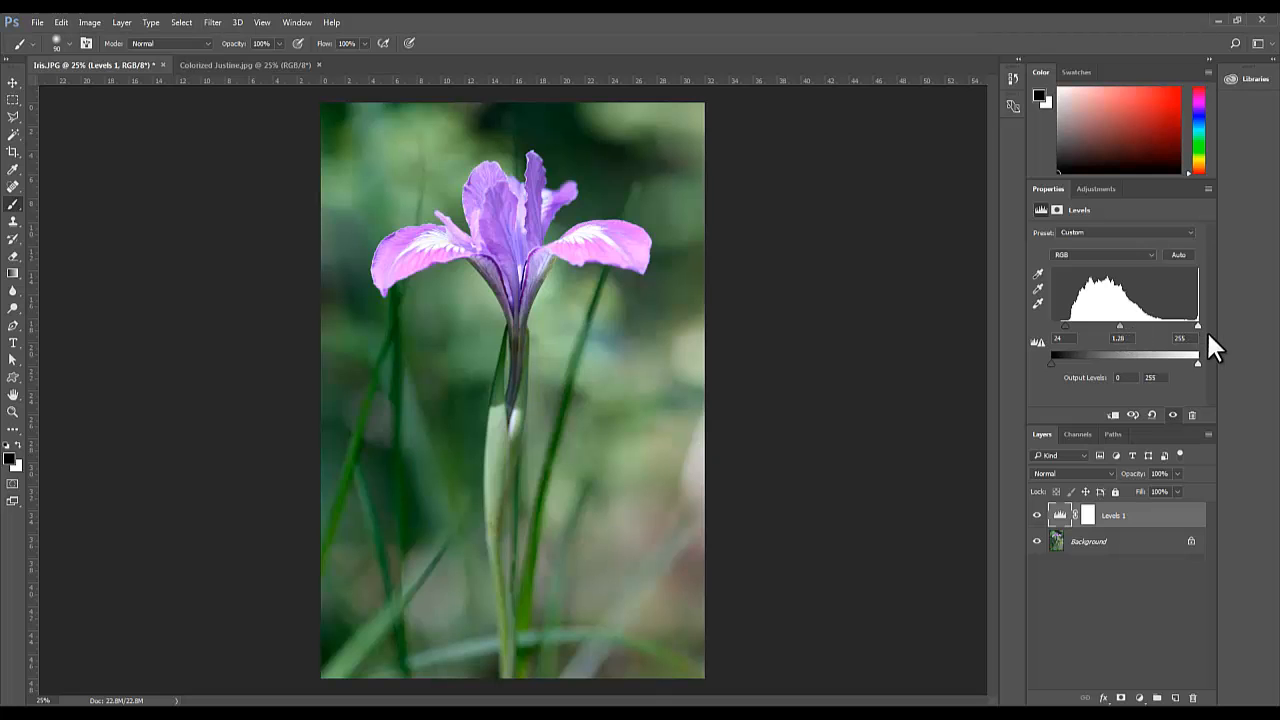
{"action": "mouse_move", "coordinate": [1197, 322]}
{"action": "left_mouse_down"}
{"action": "mouse_move", "coordinate": [1145, 325]}
{"action": "mouse_move", "coordinate": [1198, 322]}
{"action": "left_mouse_up"}
Add a Black & White adjustment layer and set its Greens to -40 and Magentas to 4
{"action": "left_click", "coordinate": [1140, 698]}
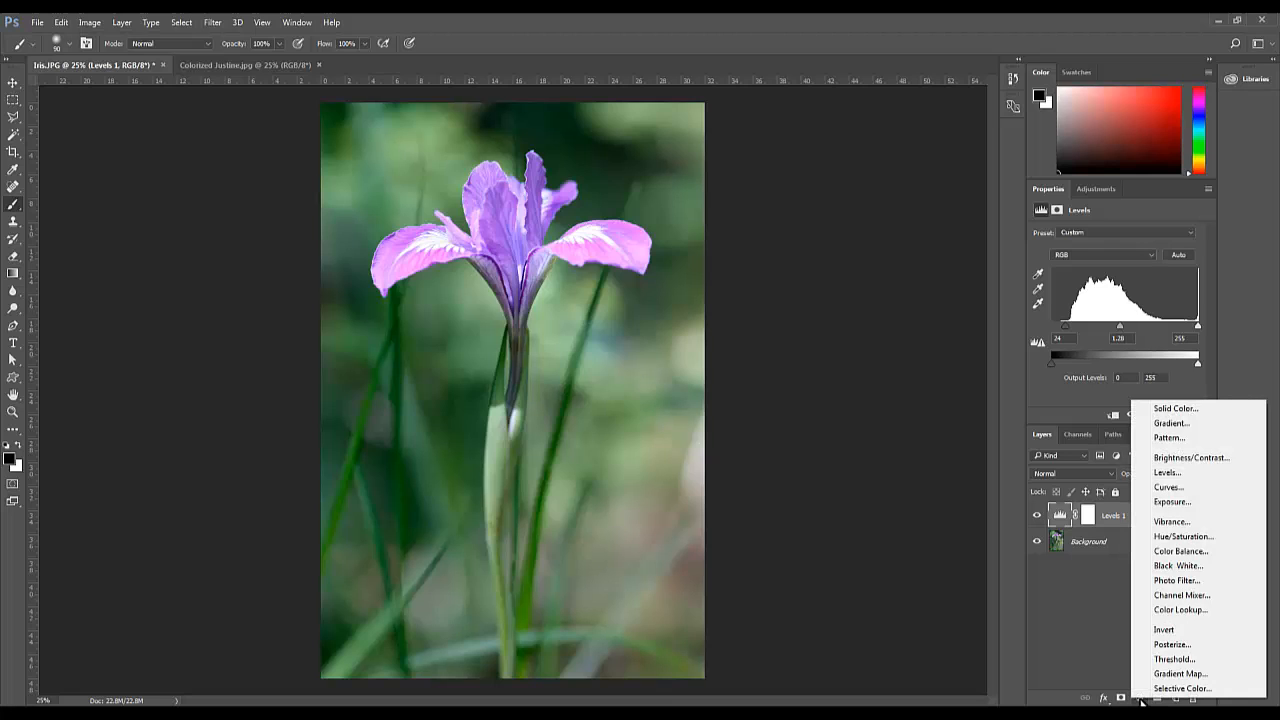
{"action": "left_click", "coordinate": [1165, 566]}
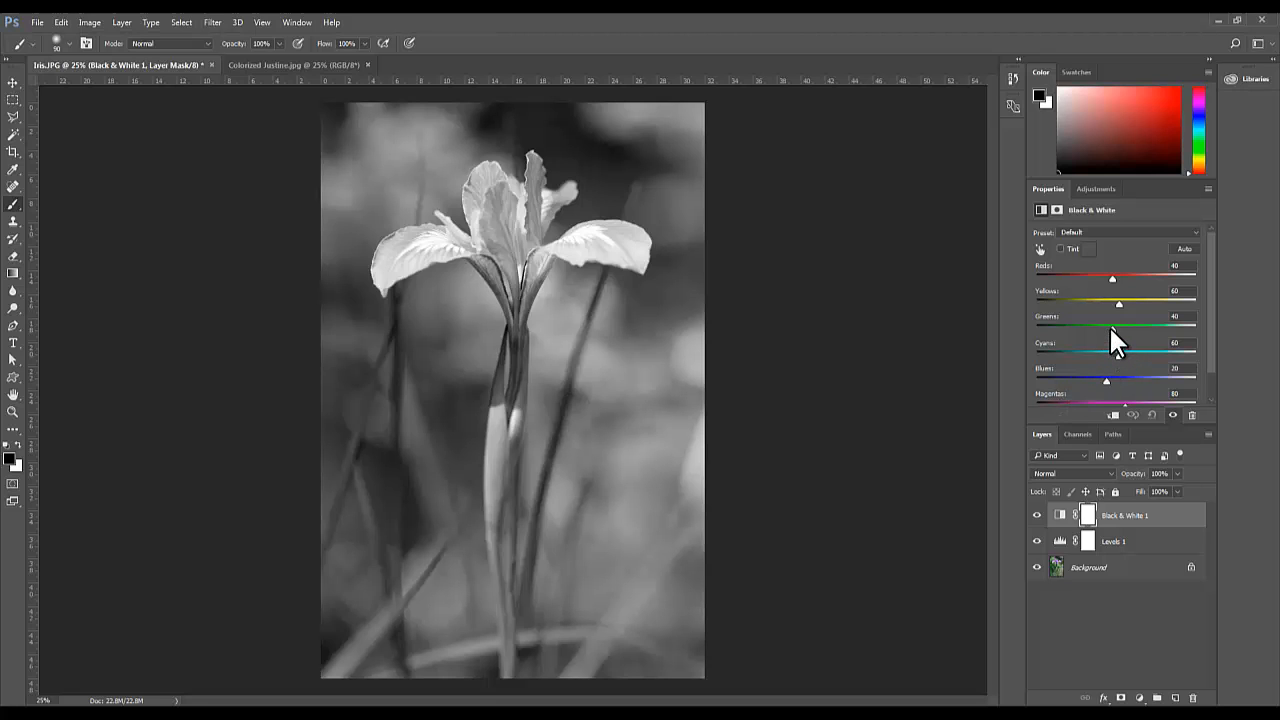
{"action": "left_click_drag", "start_coordinate": [1111, 327], "coordinate": [1086, 330]}
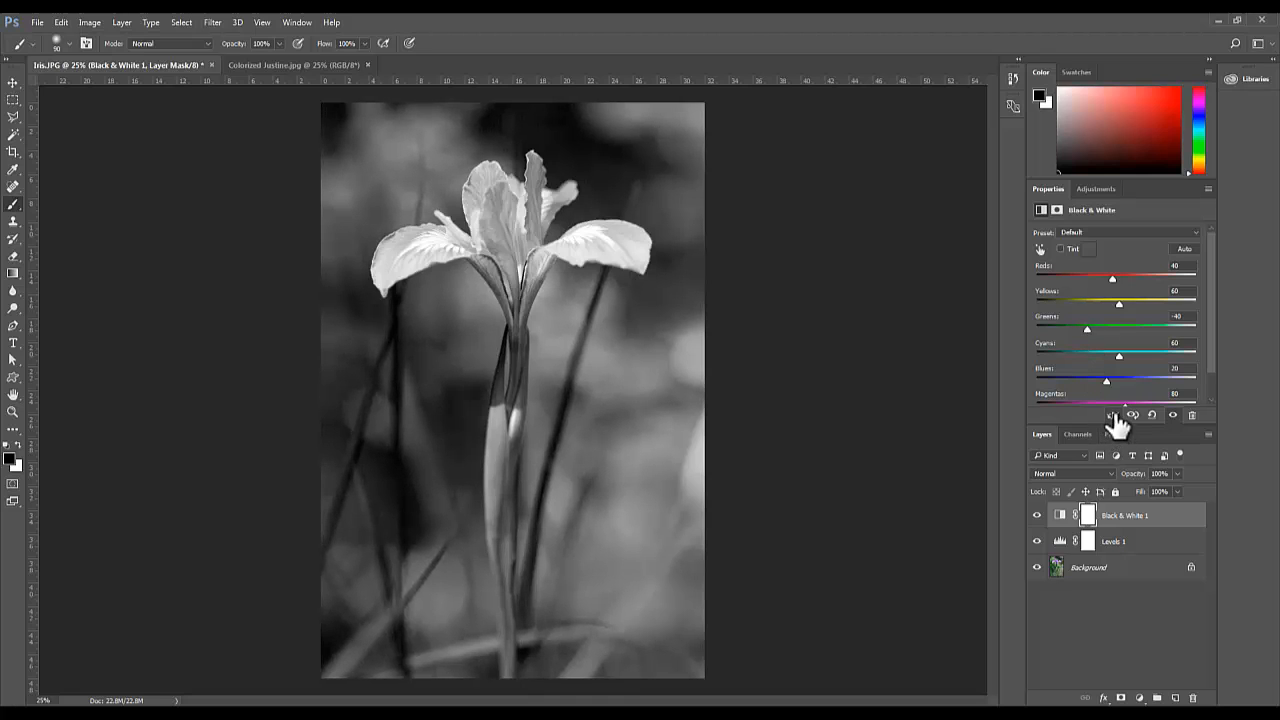
{"action": "left_click_drag", "start_coordinate": [1114, 401], "coordinate": [1100, 399]}
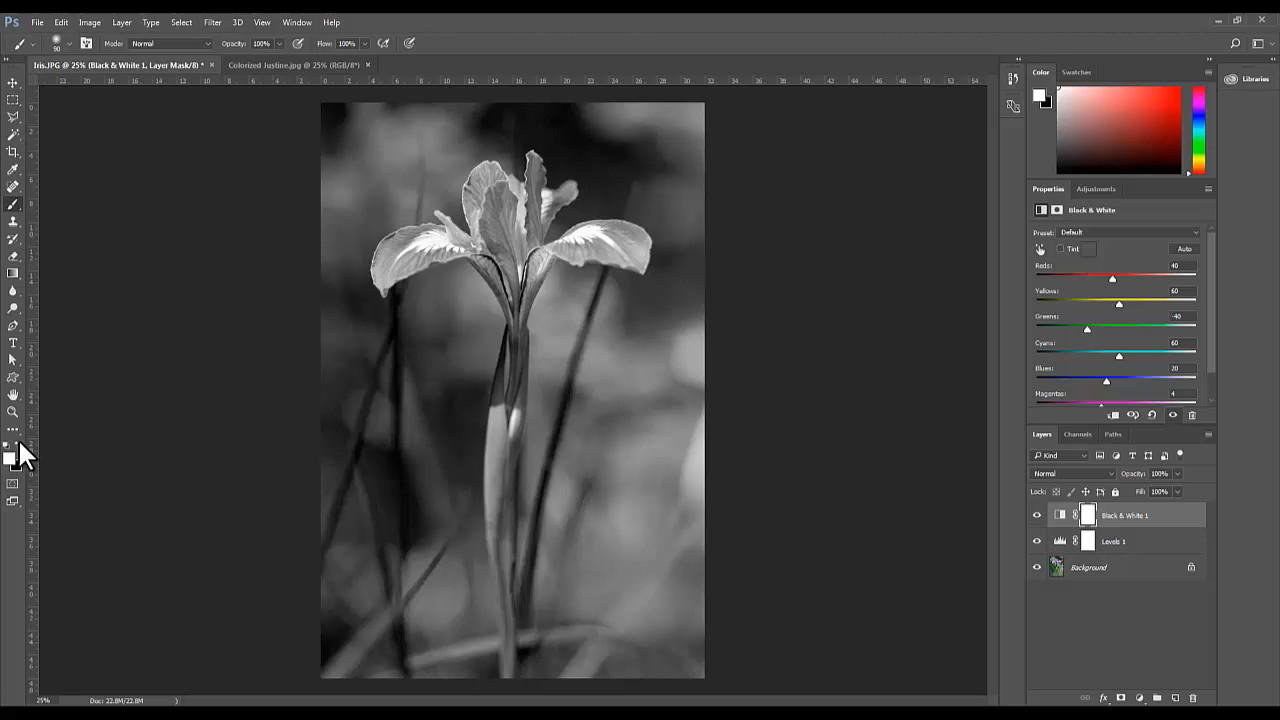
Make black the foreground color and set the brush to 143 px with 0% hardness
{"action": "left_click", "coordinate": [20, 447]}
{"action": "left_click", "coordinate": [67, 42]}
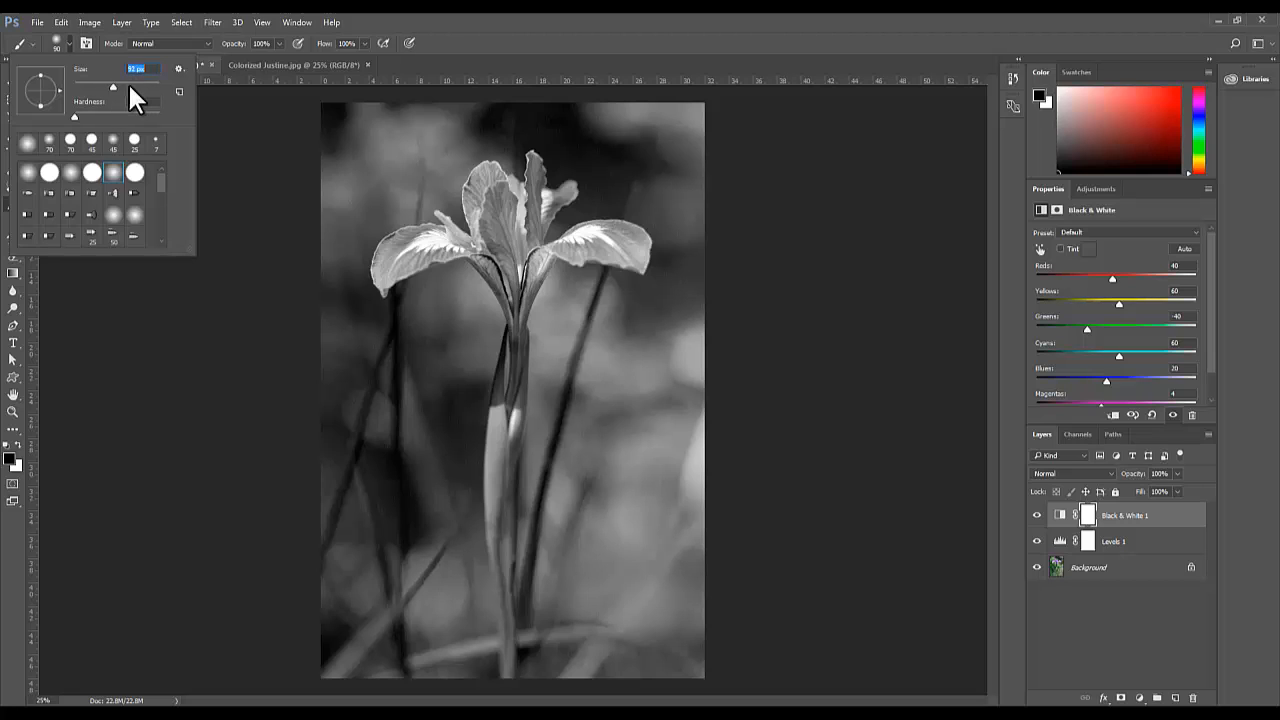
{"action": "left_click_drag", "start_coordinate": [137, 84], "coordinate": [136, 84]}
{"action": "left_click_drag", "start_coordinate": [73, 114], "coordinate": [129, 120]}
{"action": "left_click_drag", "start_coordinate": [136, 83], "coordinate": [112, 83]}
{"action": "left_click_drag", "start_coordinate": [124, 83], "coordinate": [124, 85]}
Paint black on the Black & White layer mask over the iris petals and down the stem to reveal their original color
{"action": "mouse_move", "coordinate": [488, 175]}
{"action": "left_mouse_down"}
{"action": "mouse_move", "coordinate": [486, 236]}
{"action": "mouse_move", "coordinate": [478, 176]}
{"action": "mouse_move", "coordinate": [493, 182]}
{"action": "mouse_move", "coordinate": [504, 258]}
{"action": "mouse_move", "coordinate": [478, 201]}
{"action": "mouse_move", "coordinate": [480, 223]}
{"action": "mouse_move", "coordinate": [508, 283]}
{"action": "mouse_move", "coordinate": [509, 187]}
{"action": "mouse_move", "coordinate": [516, 284]}
{"action": "mouse_move", "coordinate": [520, 204]}
{"action": "mouse_move", "coordinate": [534, 206]}
{"action": "mouse_move", "coordinate": [539, 285]}
{"action": "left_mouse_up"}
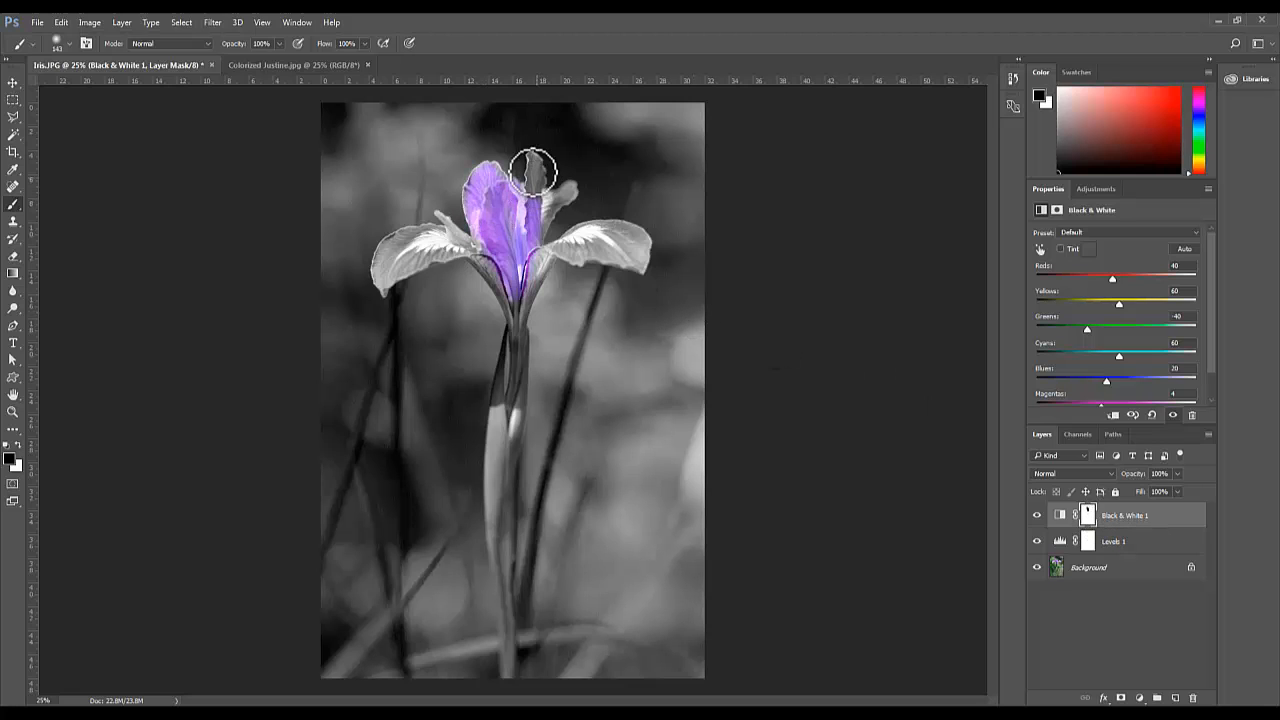
{"action": "mouse_move", "coordinate": [533, 158]}
{"action": "left_mouse_down"}
{"action": "mouse_move", "coordinate": [538, 203]}
{"action": "mouse_move", "coordinate": [570, 193]}
{"action": "mouse_move", "coordinate": [541, 199]}
{"action": "mouse_move", "coordinate": [563, 204]}
{"action": "mouse_move", "coordinate": [545, 203]}
{"action": "mouse_move", "coordinate": [540, 240]}
{"action": "left_mouse_up"}
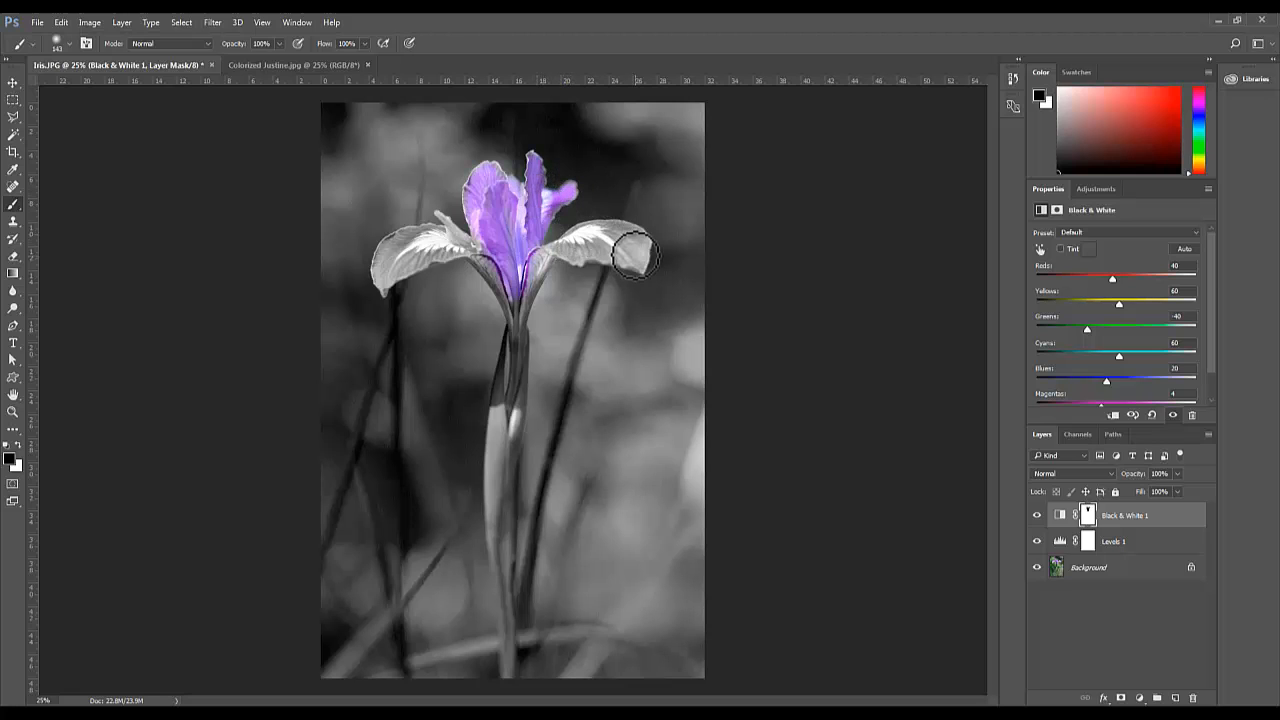
{"action": "left_click", "coordinate": [383, 282]}
{"action": "mouse_move", "coordinate": [383, 282]}
{"action": "left_mouse_down"}
{"action": "mouse_move", "coordinate": [396, 238]}
{"action": "mouse_move", "coordinate": [454, 239]}
{"action": "mouse_move", "coordinate": [389, 273]}
{"action": "mouse_move", "coordinate": [434, 232]}
{"action": "mouse_move", "coordinate": [509, 286]}
{"action": "left_mouse_up"}
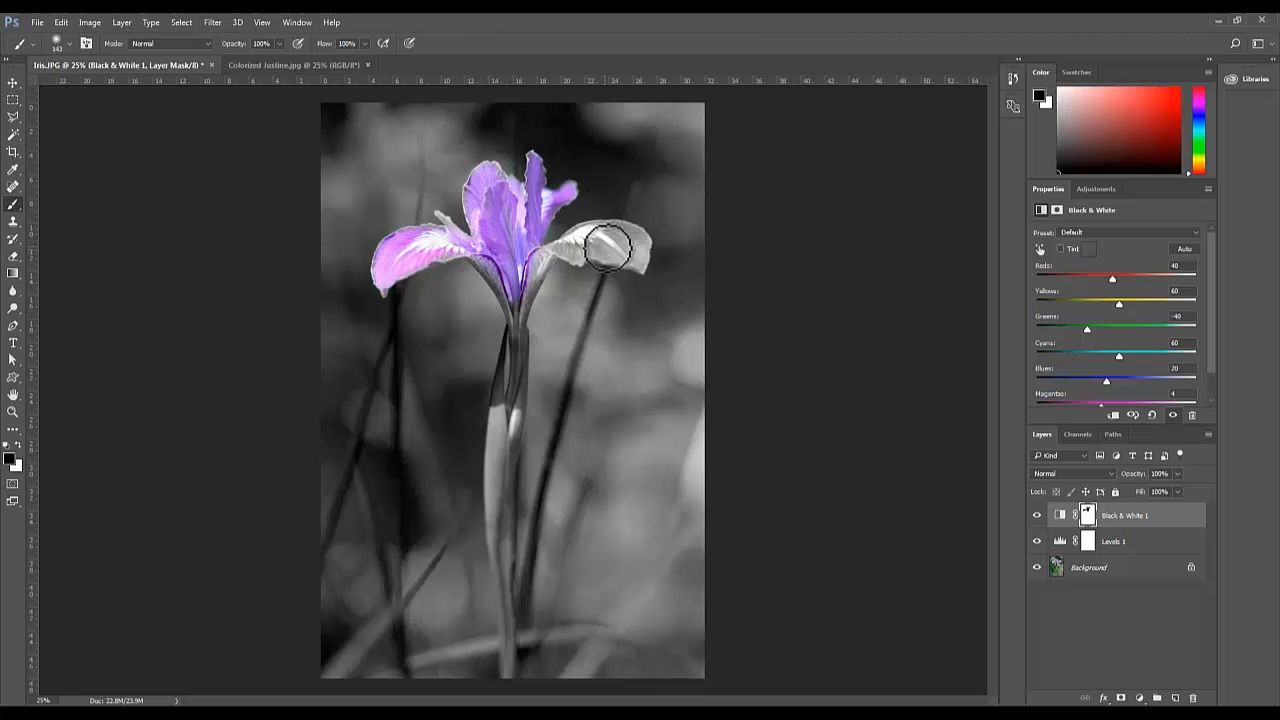
{"action": "mouse_move", "coordinate": [633, 256]}
{"action": "left_mouse_down"}
{"action": "mouse_move", "coordinate": [555, 247]}
{"action": "mouse_move", "coordinate": [524, 287]}
{"action": "mouse_move", "coordinate": [557, 247]}
{"action": "mouse_move", "coordinate": [635, 253]}
{"action": "mouse_move", "coordinate": [568, 231]}
{"action": "mouse_move", "coordinate": [527, 191]}
{"action": "mouse_move", "coordinate": [465, 212]}
{"action": "mouse_move", "coordinate": [452, 242]}
{"action": "mouse_move", "coordinate": [515, 304]}
{"action": "mouse_move", "coordinate": [556, 257]}
{"action": "mouse_move", "coordinate": [528, 288]}
{"action": "mouse_move", "coordinate": [519, 326]}
{"action": "mouse_move", "coordinate": [533, 326]}
{"action": "mouse_move", "coordinate": [503, 449]}
{"action": "mouse_move", "coordinate": [495, 566]}
{"action": "mouse_move", "coordinate": [506, 666]}
{"action": "left_mouse_up"}
{"action": "left_click_drag", "start_coordinate": [509, 385], "coordinate": [508, 290]}
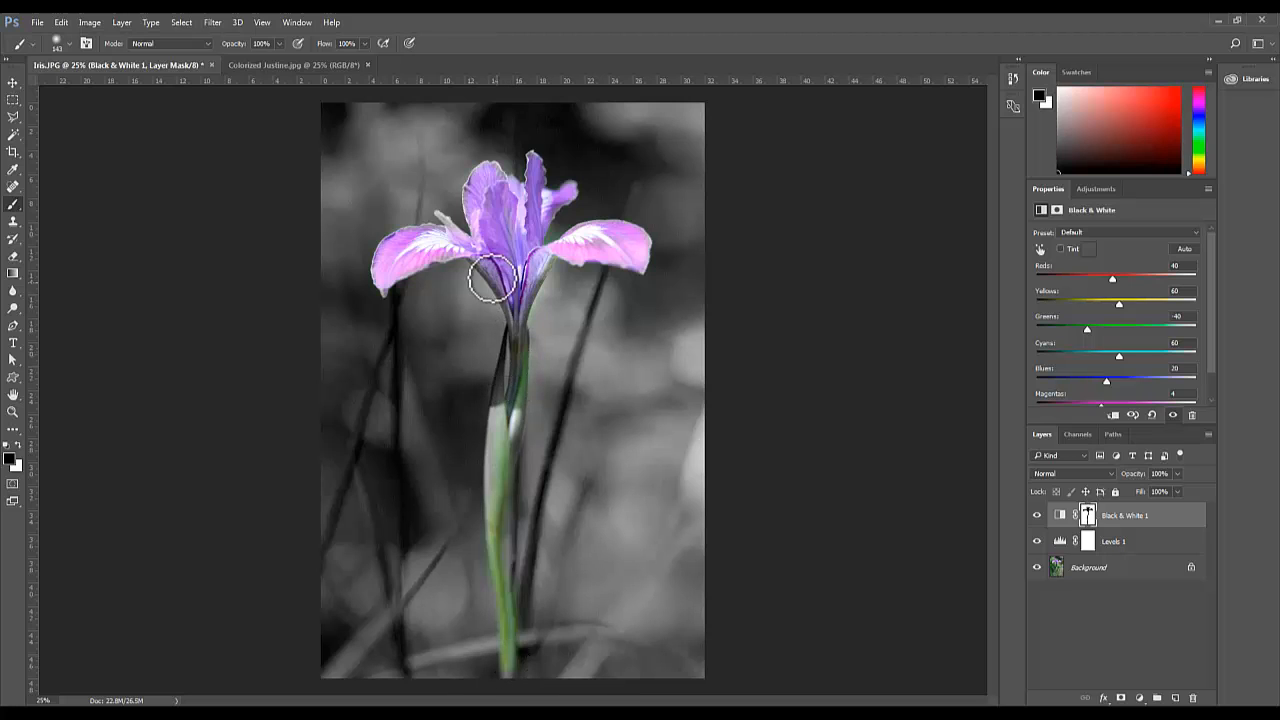
Reduce the brush size and paint black on the mask over the remaining gray parts of the green stem
{"action": "left_click", "coordinate": [66, 40]}
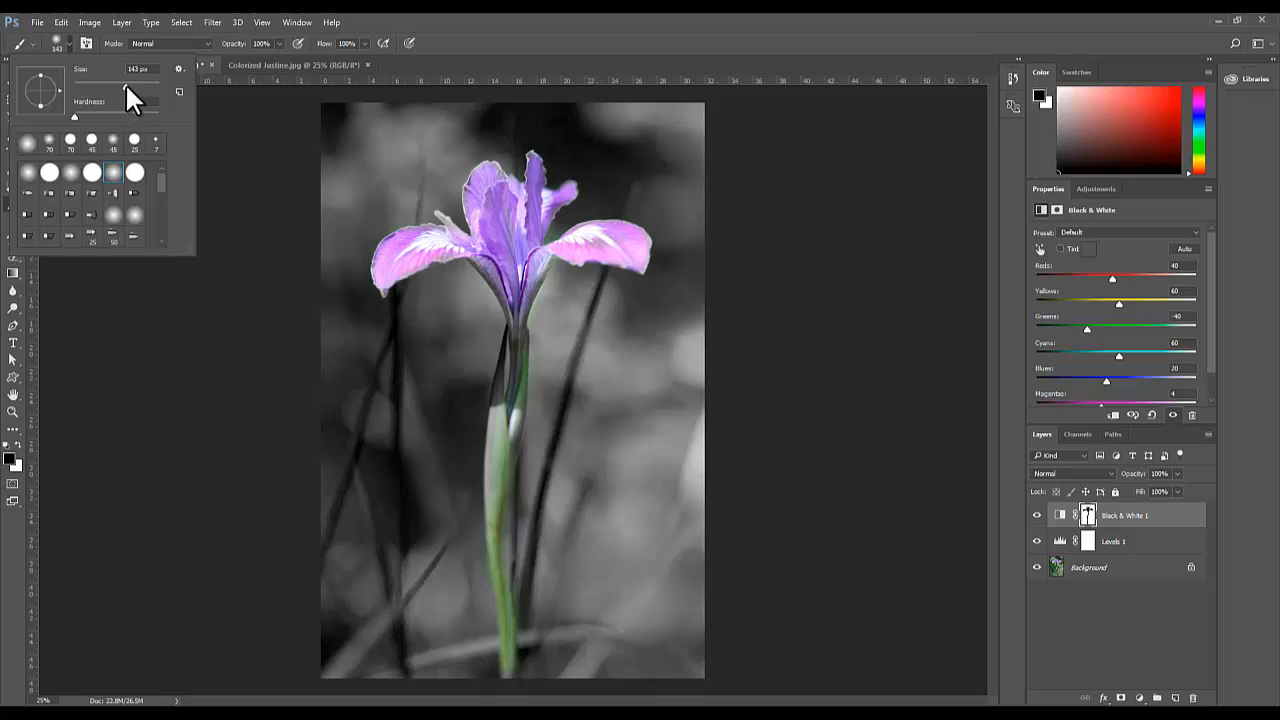
{"action": "left_click", "coordinate": [502, 220]}
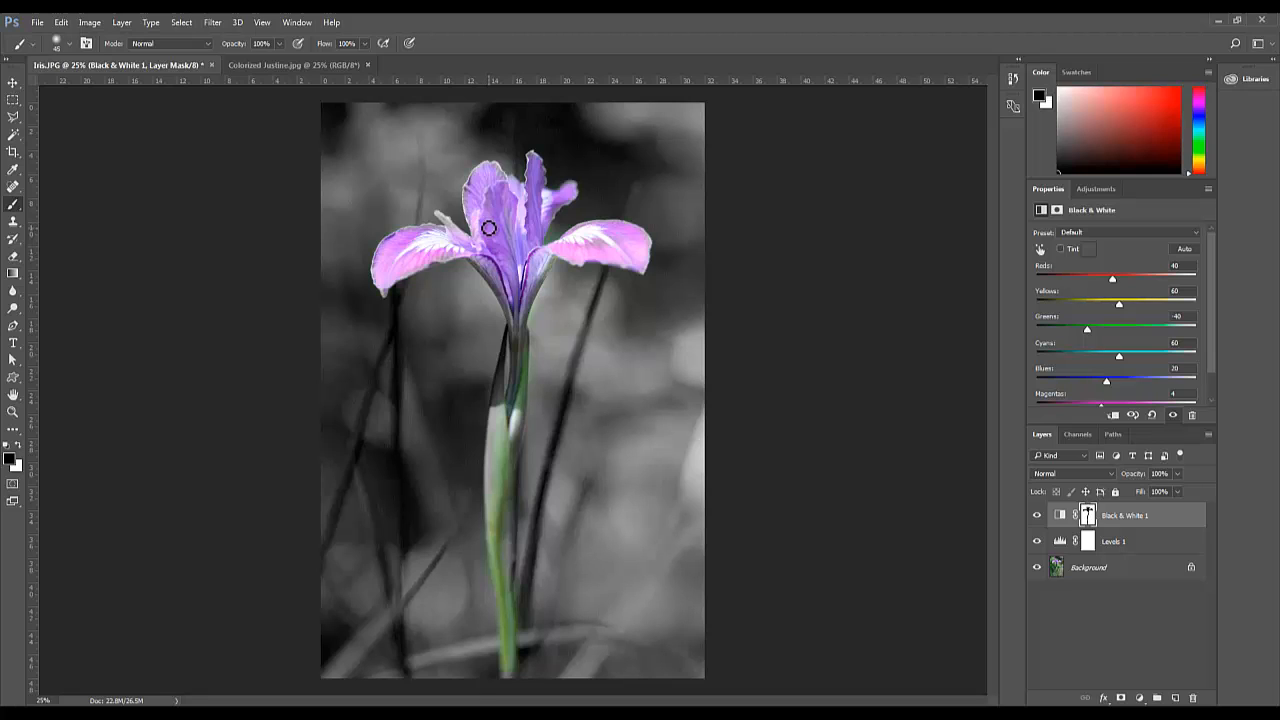
{"action": "key", "text": "bracketright"}
{"action": "key", "text": "bracketright"}
{"action": "key", "text": "bracketright"}
{"action": "mouse_move", "coordinate": [529, 289]}
{"action": "left_mouse_down"}
{"action": "mouse_move", "coordinate": [517, 320]}
{"action": "mouse_move", "coordinate": [489, 262]}
{"action": "mouse_move", "coordinate": [522, 321]}
{"action": "mouse_move", "coordinate": [517, 361]}
{"action": "mouse_move", "coordinate": [509, 327]}
{"action": "mouse_move", "coordinate": [504, 342]}
{"action": "mouse_move", "coordinate": [500, 446]}
{"action": "mouse_move", "coordinate": [496, 401]}
{"action": "mouse_move", "coordinate": [533, 382]}
{"action": "mouse_move", "coordinate": [524, 326]}
{"action": "mouse_move", "coordinate": [503, 445]}
{"action": "mouse_move", "coordinate": [514, 403]}
{"action": "mouse_move", "coordinate": [507, 425]}
{"action": "mouse_move", "coordinate": [492, 419]}
{"action": "mouse_move", "coordinate": [492, 515]}
{"action": "mouse_move", "coordinate": [521, 453]}
{"action": "mouse_move", "coordinate": [507, 605]}
{"action": "left_mouse_up"}
Resize the brush to about 70 px and paint black on the mask over the leftover gray petal tip and flower base
{"action": "key", "text": "bracketleft"}
{"action": "key", "text": "bracketleft"}
{"action": "key", "text": "bracketleft"}
{"action": "key", "text": "bracketright"}
{"action": "key", "text": "bracketright"}
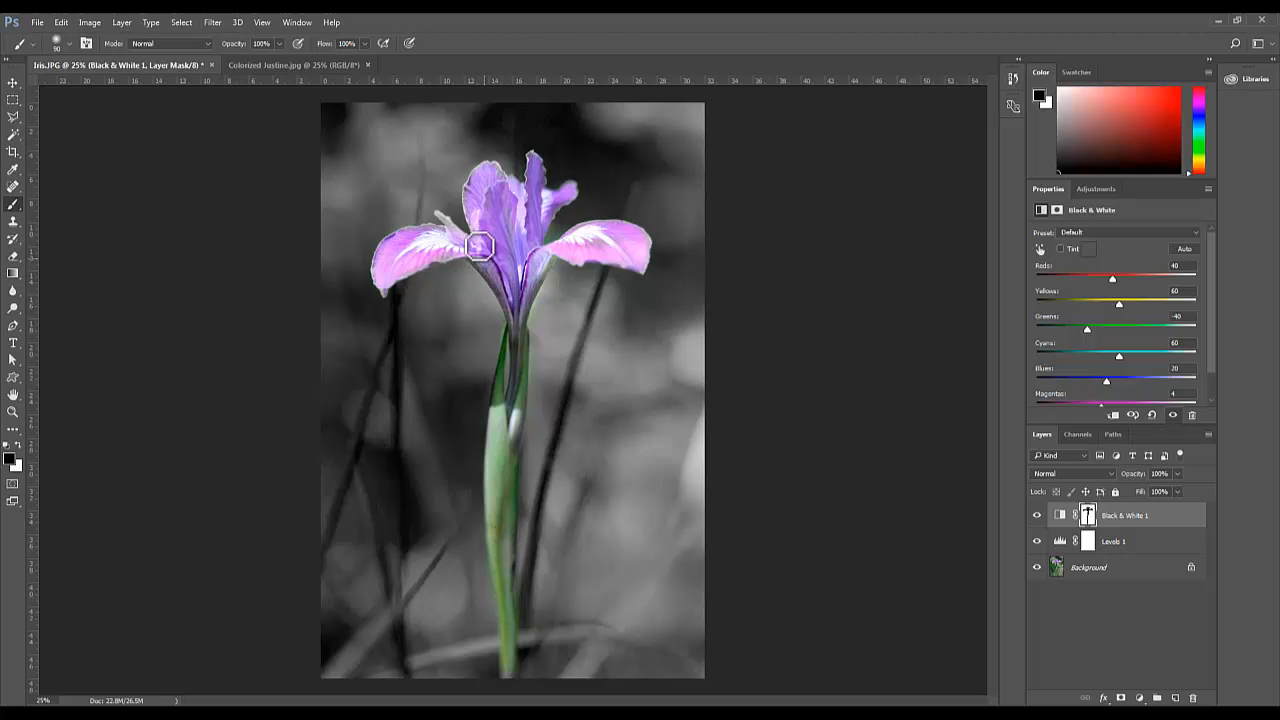
{"action": "key", "text": "bracketleft"}
{"action": "key", "text": "bracketleft"}
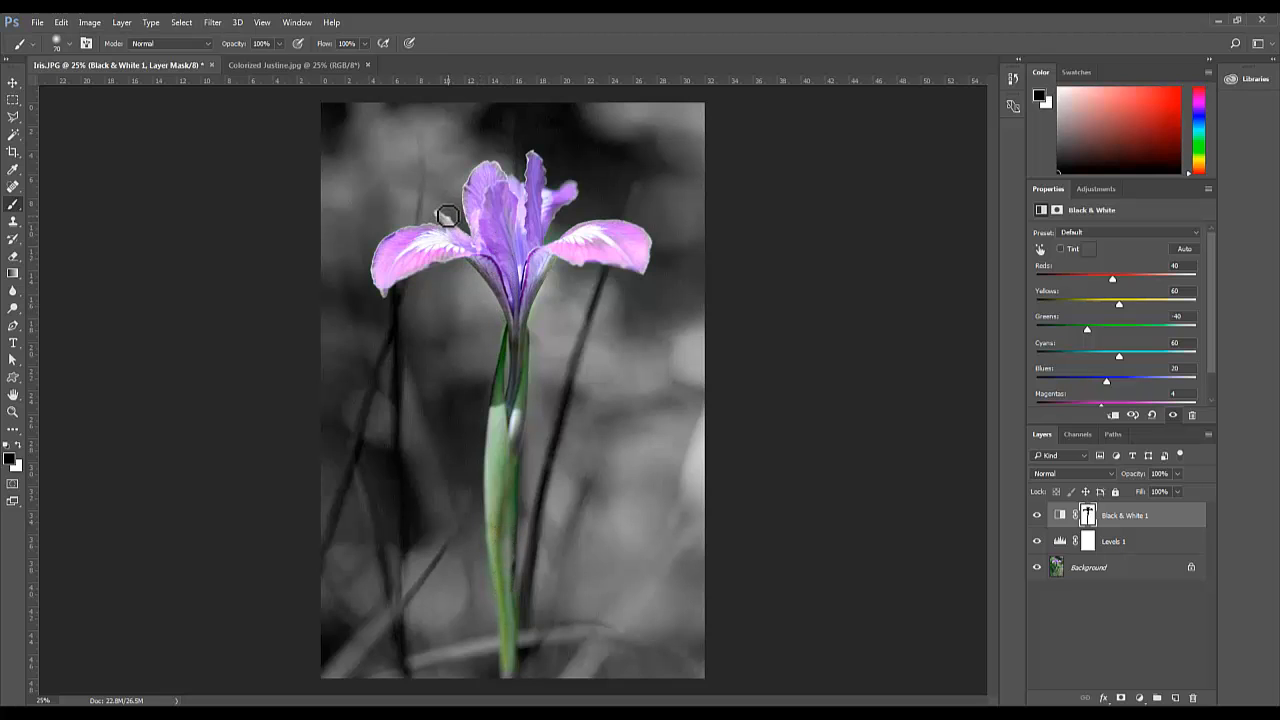
{"action": "mouse_move", "coordinate": [438, 213]}
{"action": "left_mouse_down"}
{"action": "mouse_move", "coordinate": [488, 256]}
{"action": "mouse_move", "coordinate": [527, 201]}
{"action": "mouse_move", "coordinate": [516, 265]}
{"action": "mouse_move", "coordinate": [531, 267]}
{"action": "mouse_move", "coordinate": [501, 318]}
{"action": "mouse_move", "coordinate": [503, 272]}
{"action": "mouse_move", "coordinate": [487, 270]}
{"action": "mouse_move", "coordinate": [521, 339]}
{"action": "left_mouse_up"}
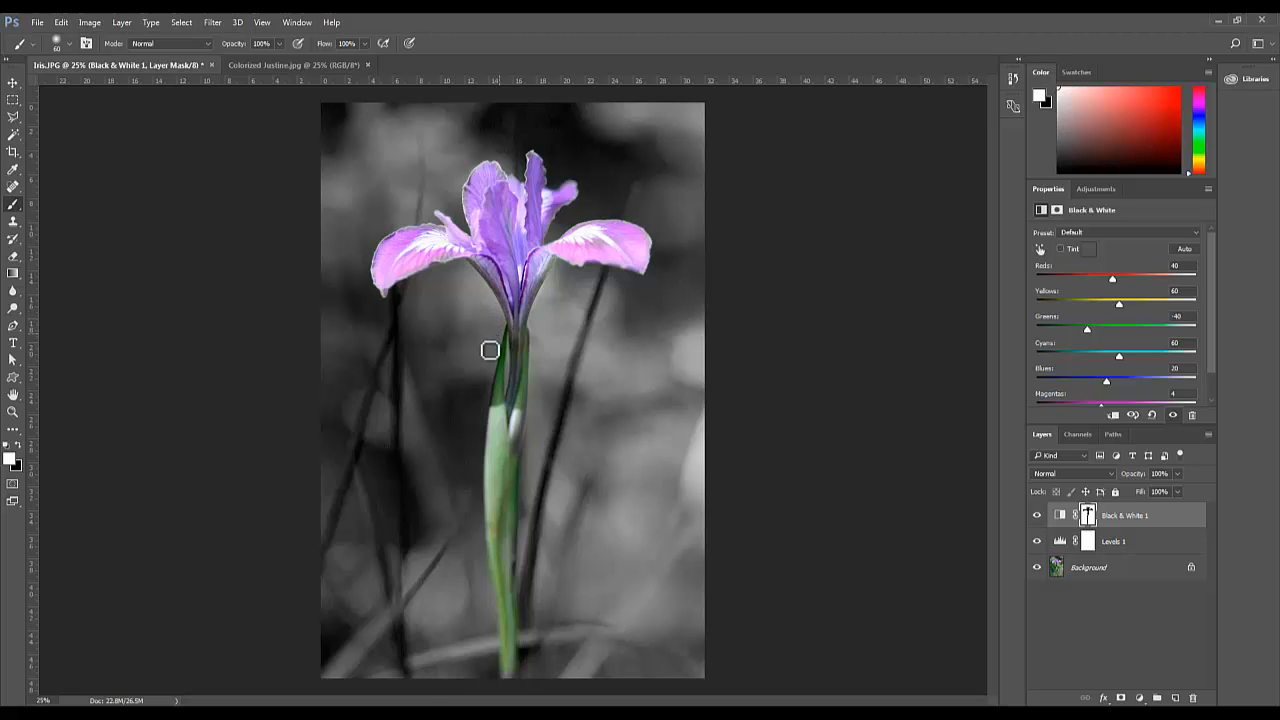
Save the selectively colored iris image
{"action": "left_click", "coordinate": [36, 22]}
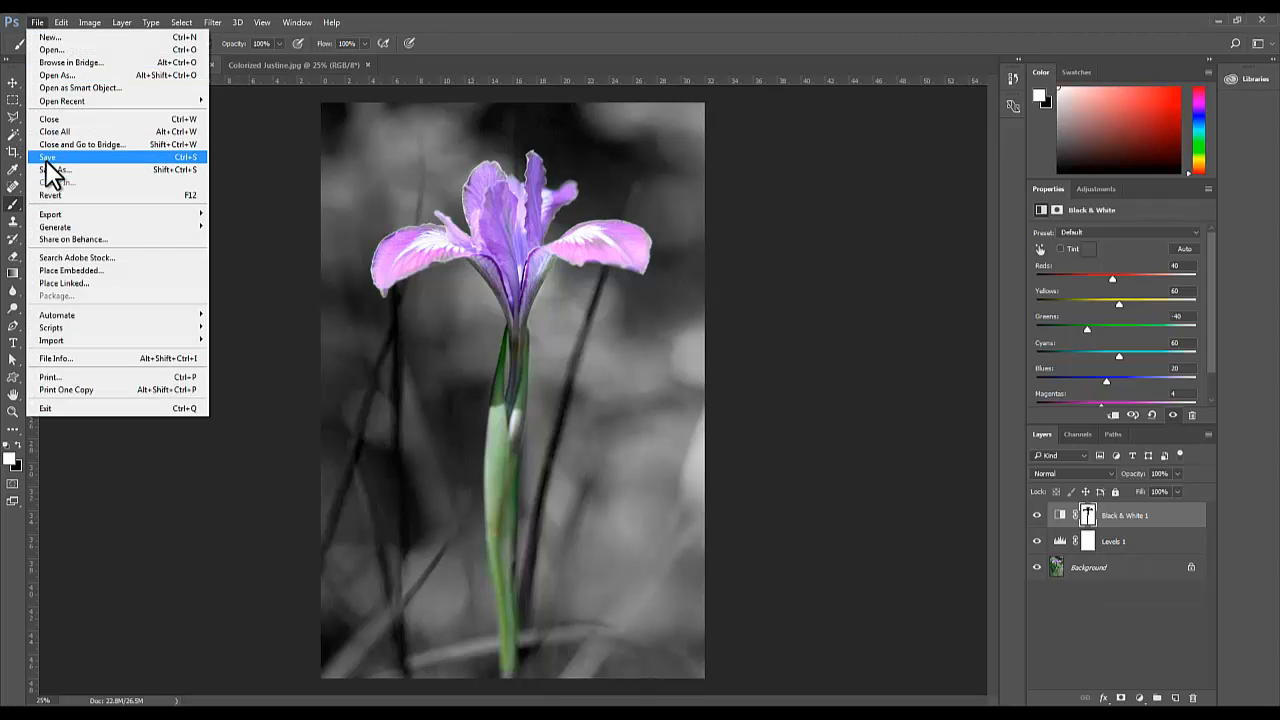